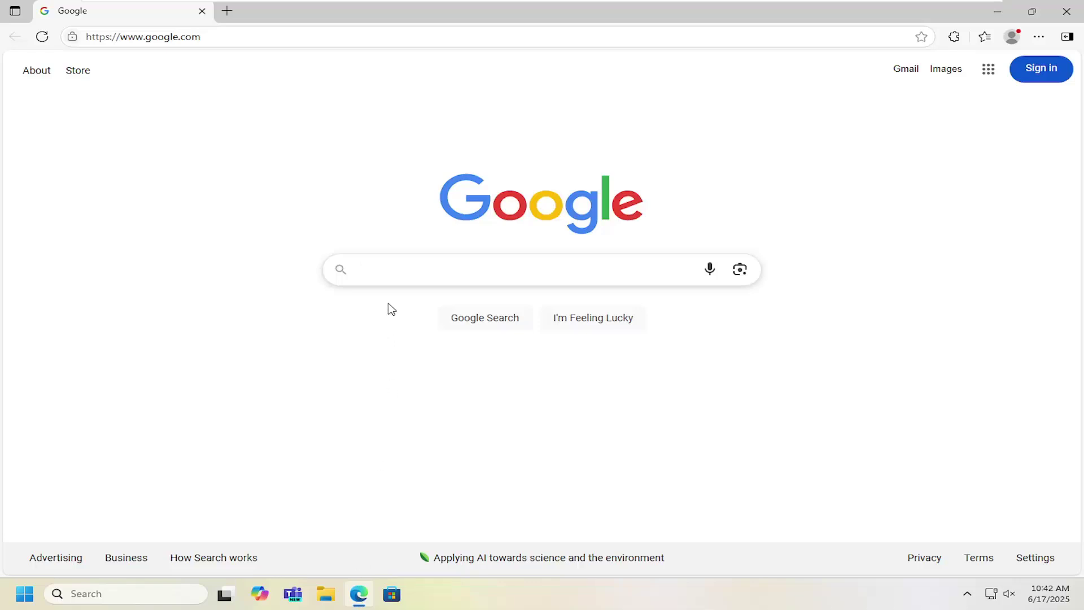
# Search Google for 'Canon PIXMA G3290 drivers'.
pyautogui.click(397, 278)
pyautogui.click(479, 266)
pyautogui.write('Canon PIXMA G3290')
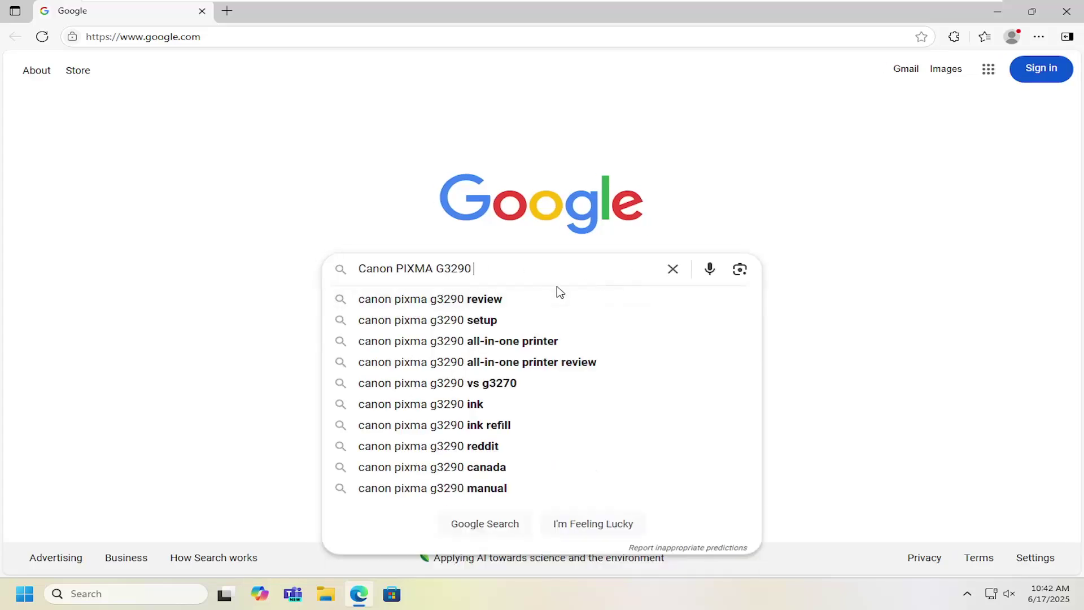
pyautogui.write(' drivers')
pyautogui.press('Return')
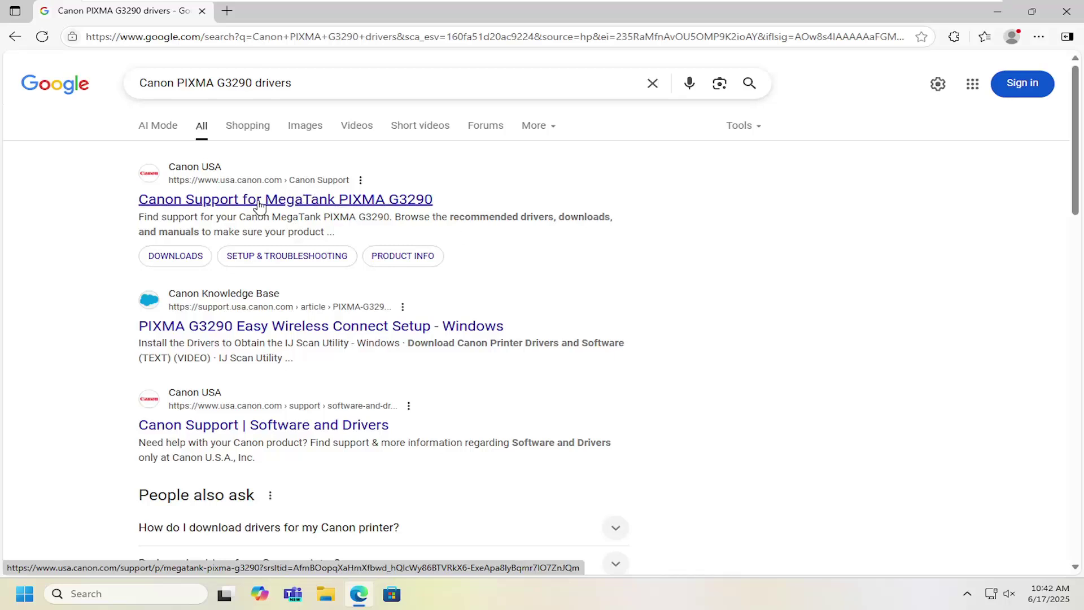
# Open Canon USA's MegaTank PIXMA G3290 support page and expand its Windows Software & Drivers downloads.
pyautogui.click(226, 205)
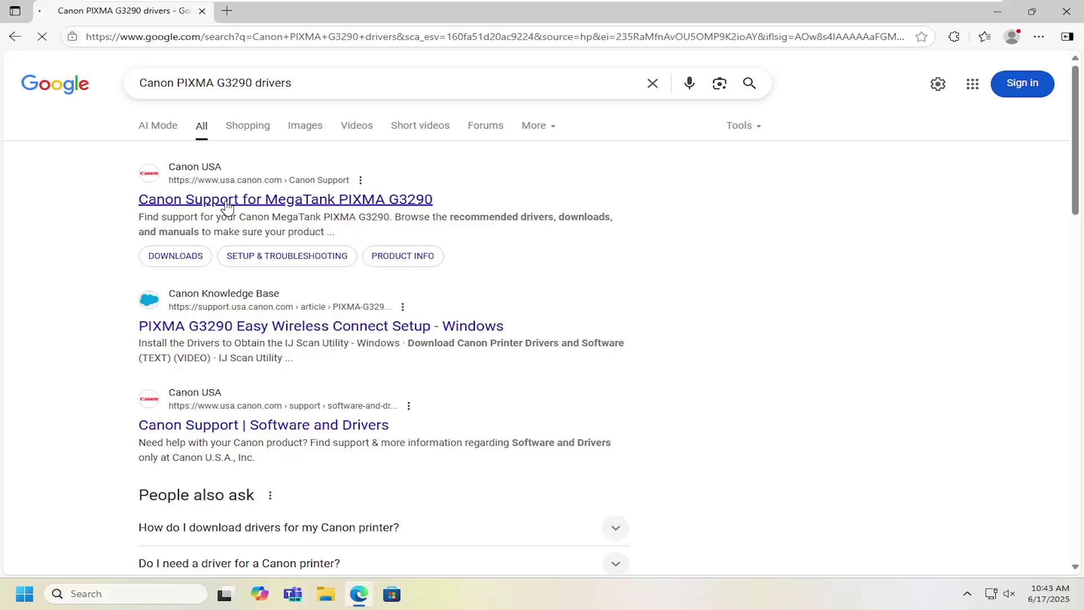
pyautogui.scroll(-2, 634, 338)
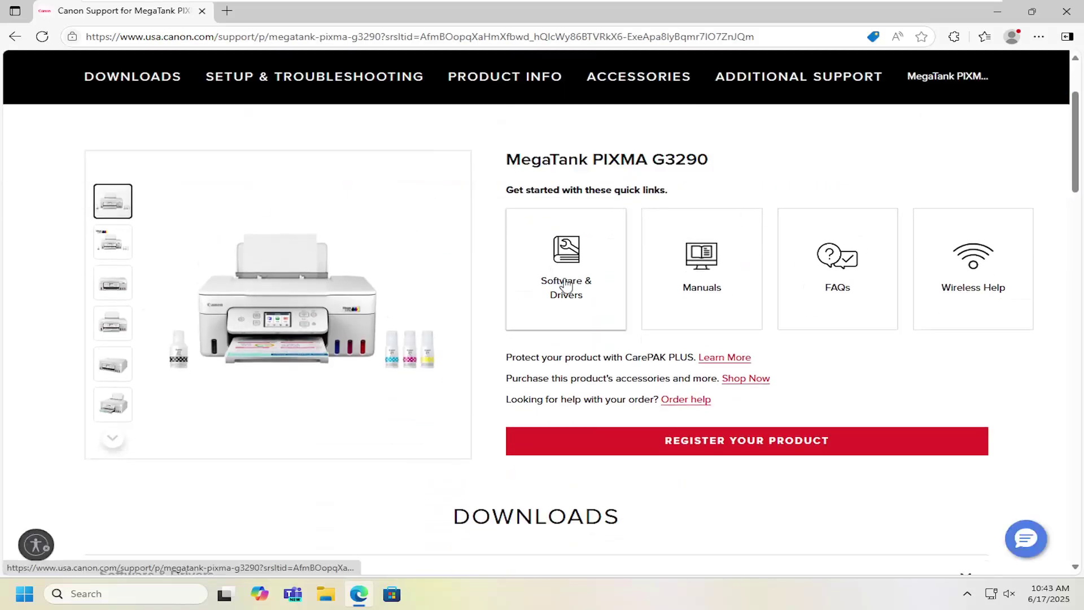
pyautogui.scroll(-5, 566, 285)
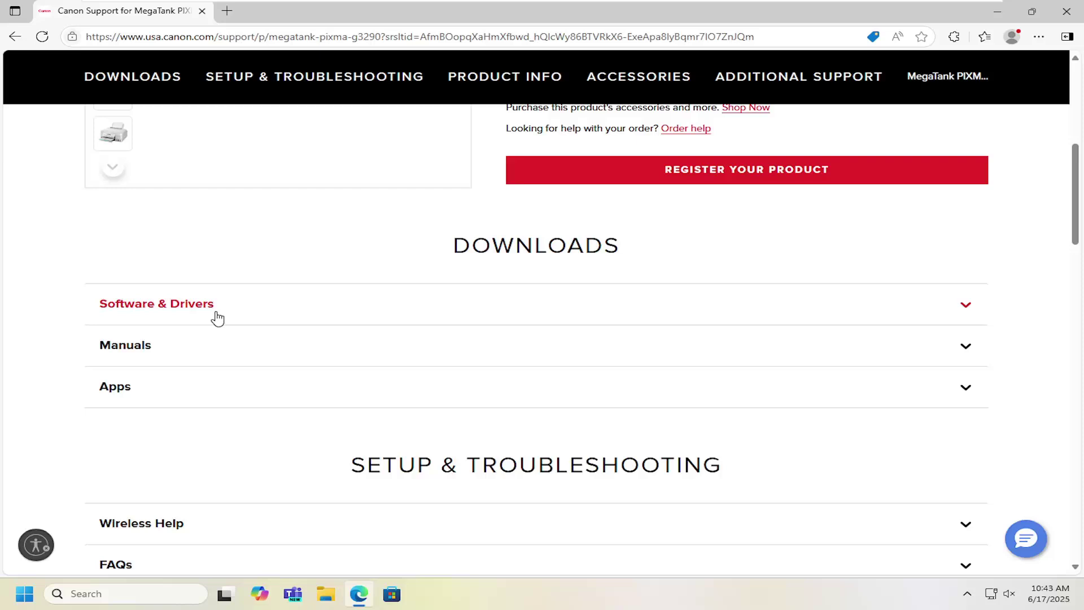
pyautogui.click(366, 309)
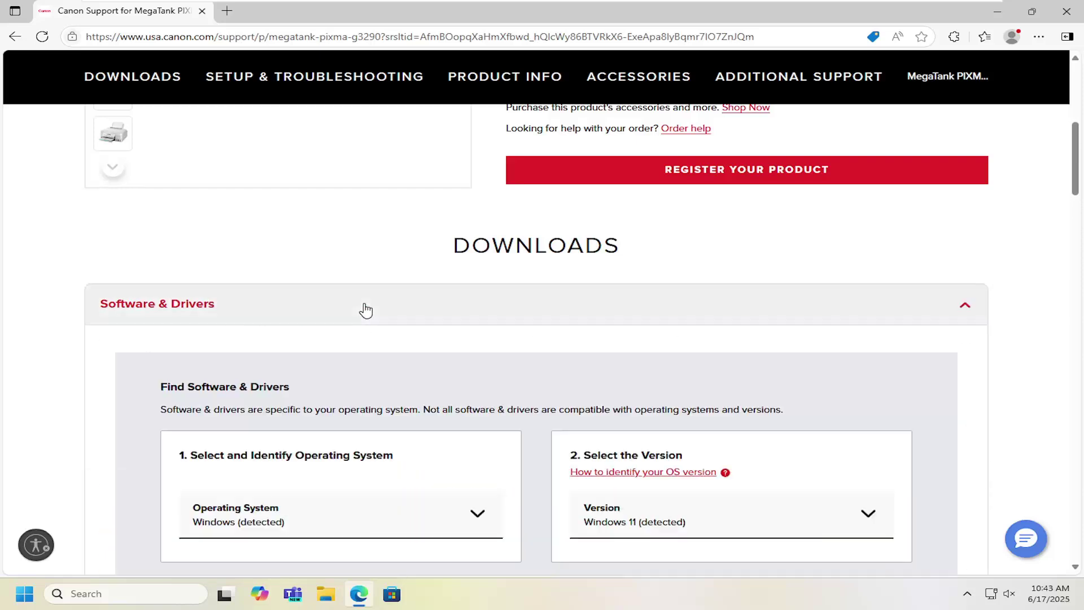
pyautogui.scroll(-3, 364, 310)
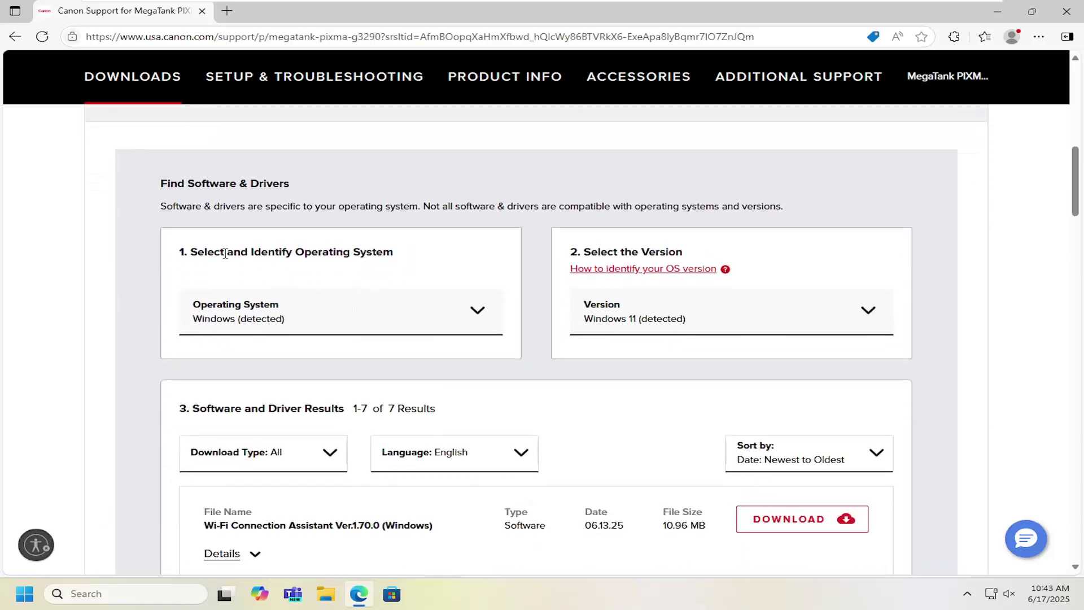
pyautogui.click(419, 327)
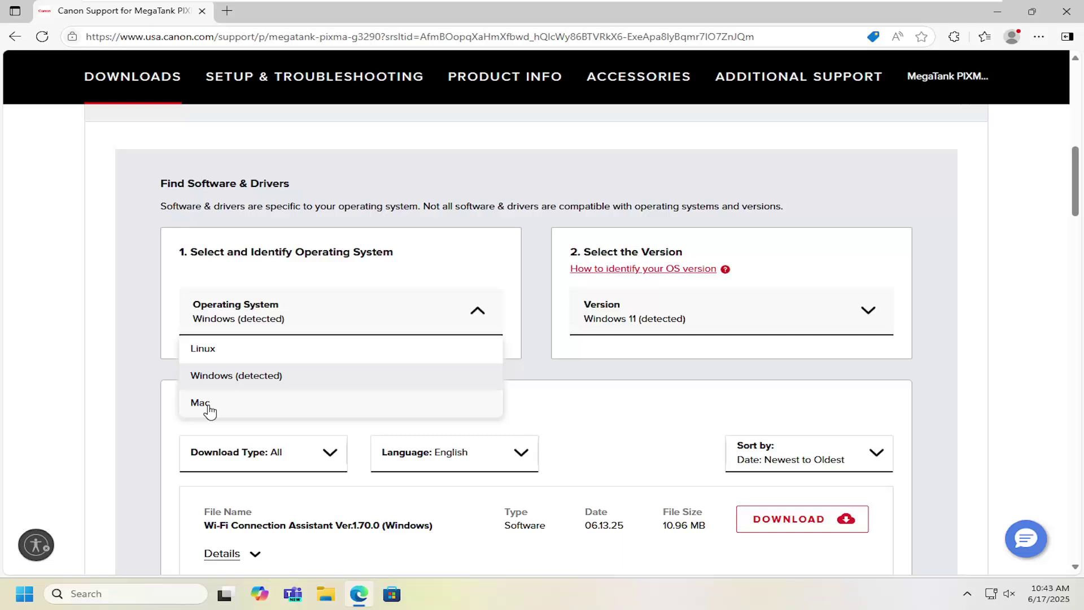
# Keep Windows as the operating system and Windows 11 as the version.
pyautogui.click(117, 329)
pyautogui.scroll(-2, 811, 327)
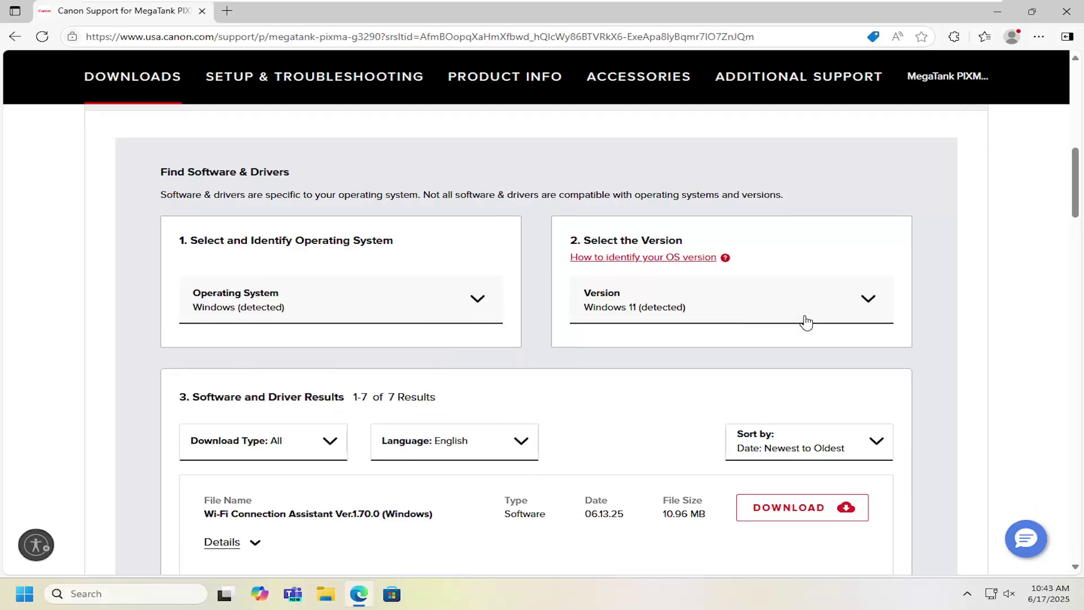
pyautogui.click(625, 184)
pyautogui.scroll(-8, 653, 330)
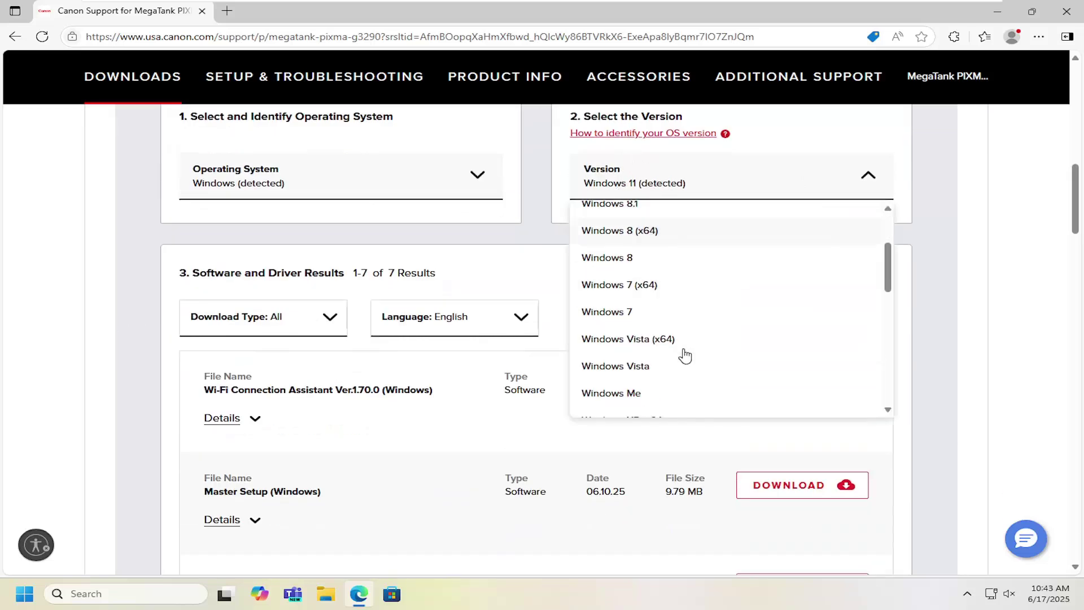
pyautogui.click(1048, 218)
# Download the Master Setup (Windows) installer and run it from the Downloads list.
pyautogui.scroll(-1, 395, 363)
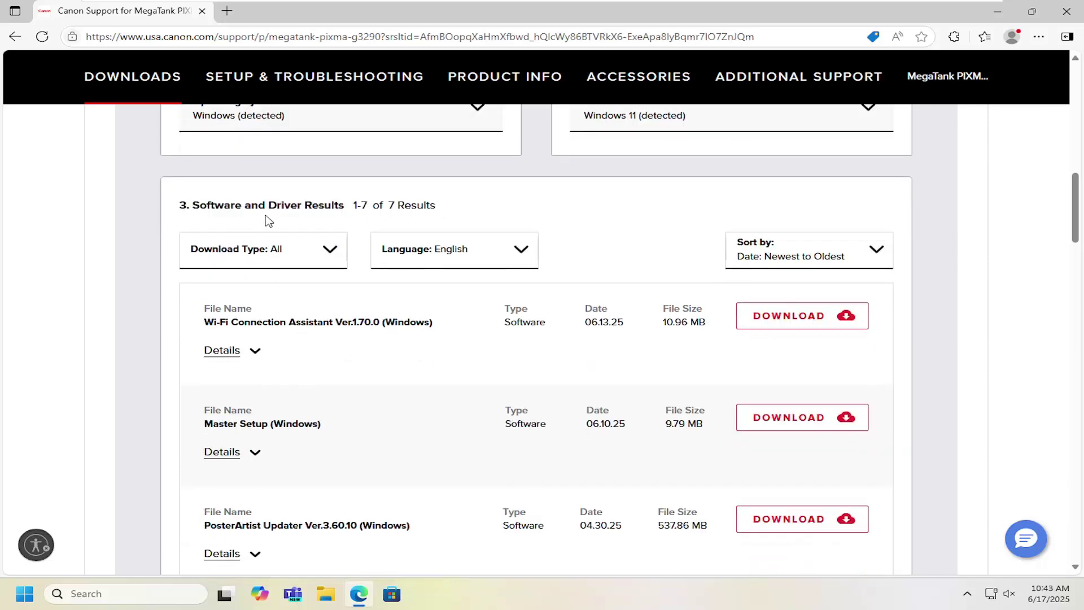
pyautogui.scroll(-1, 387, 316)
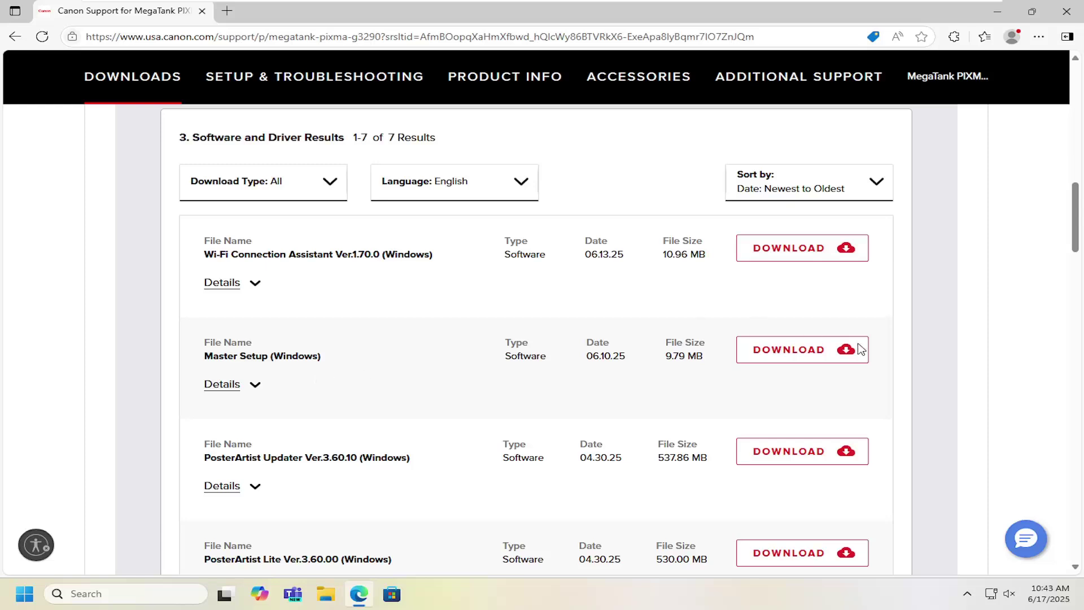
pyautogui.click(788, 352)
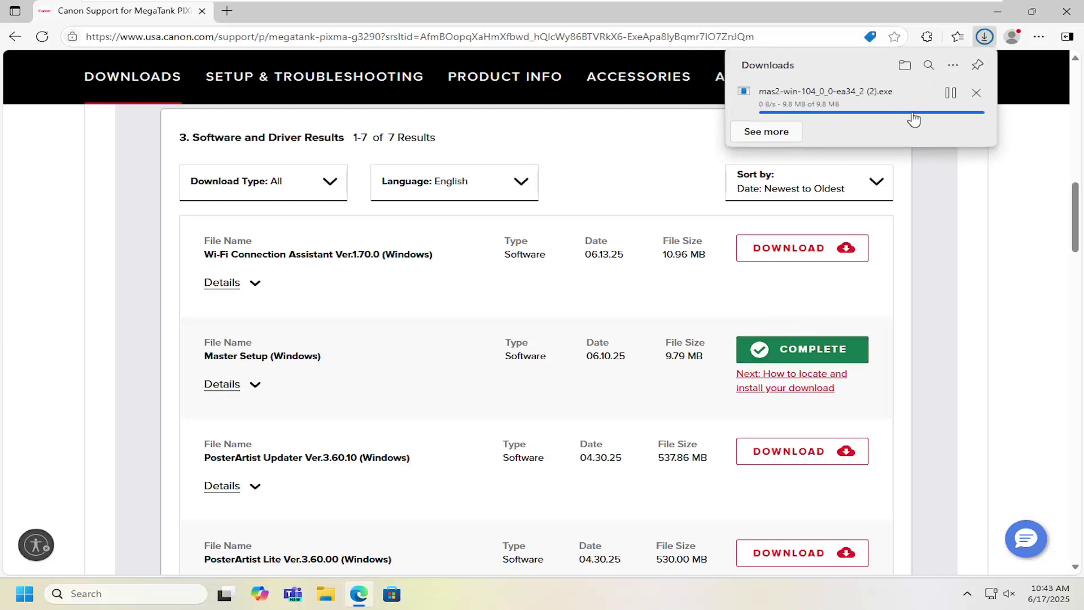
pyautogui.click(858, 108)
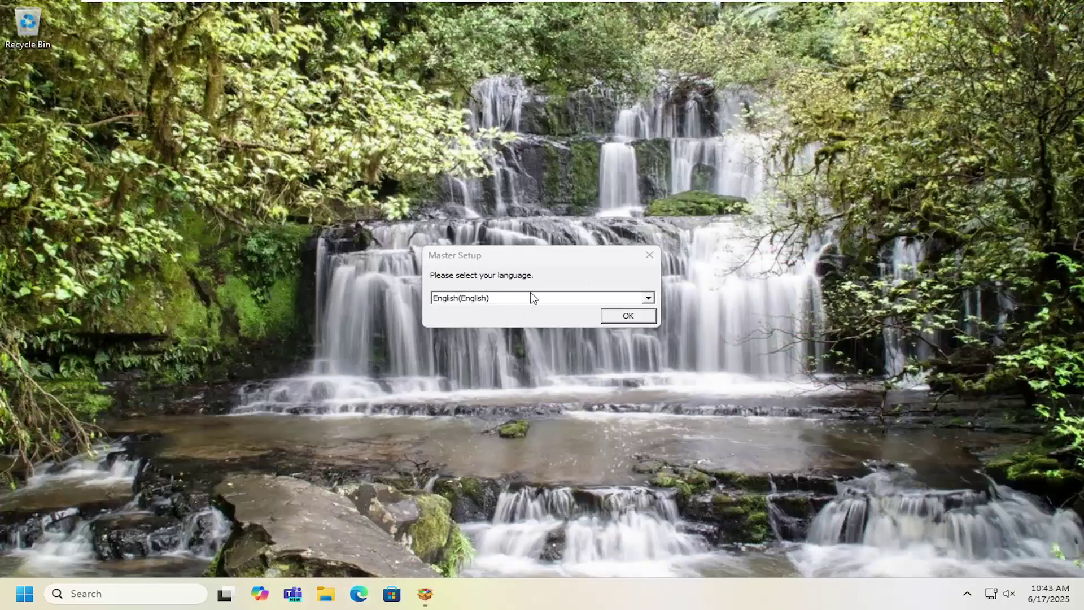
# Accept English as the language and USA, Canada, Latin America as the residence.
pyautogui.click(631, 322)
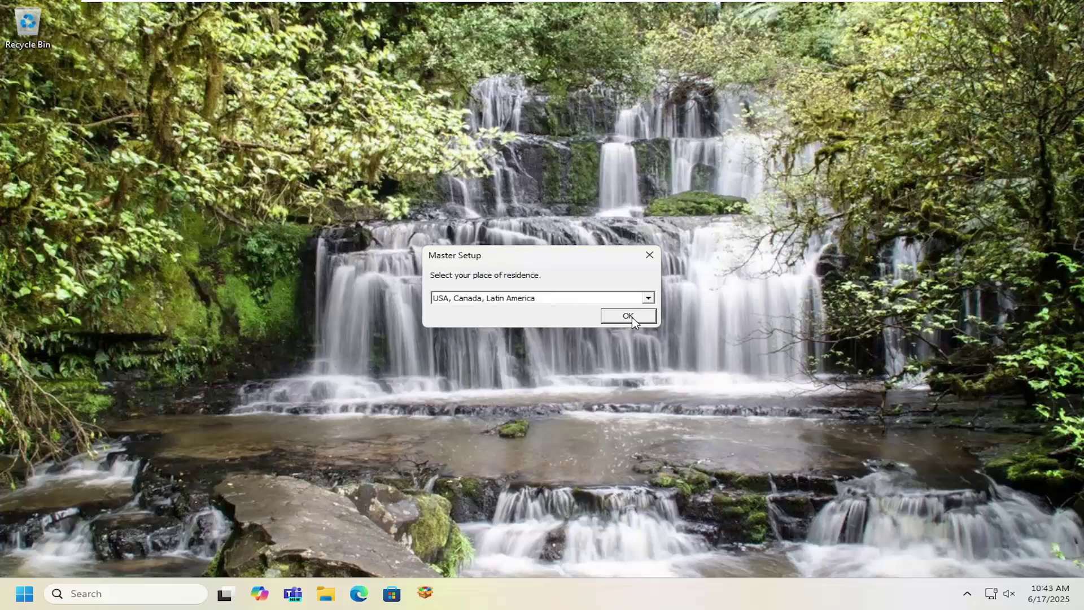
pyautogui.click(636, 320)
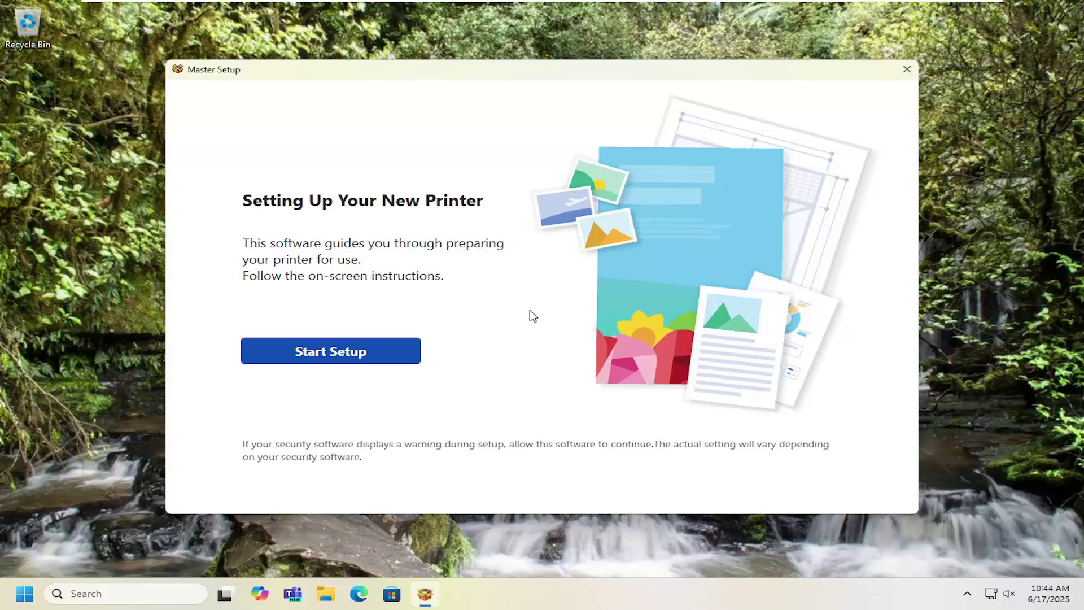
# Start the setup, check all Before Use agreements, and continue to Check Power.
pyautogui.click(328, 352)
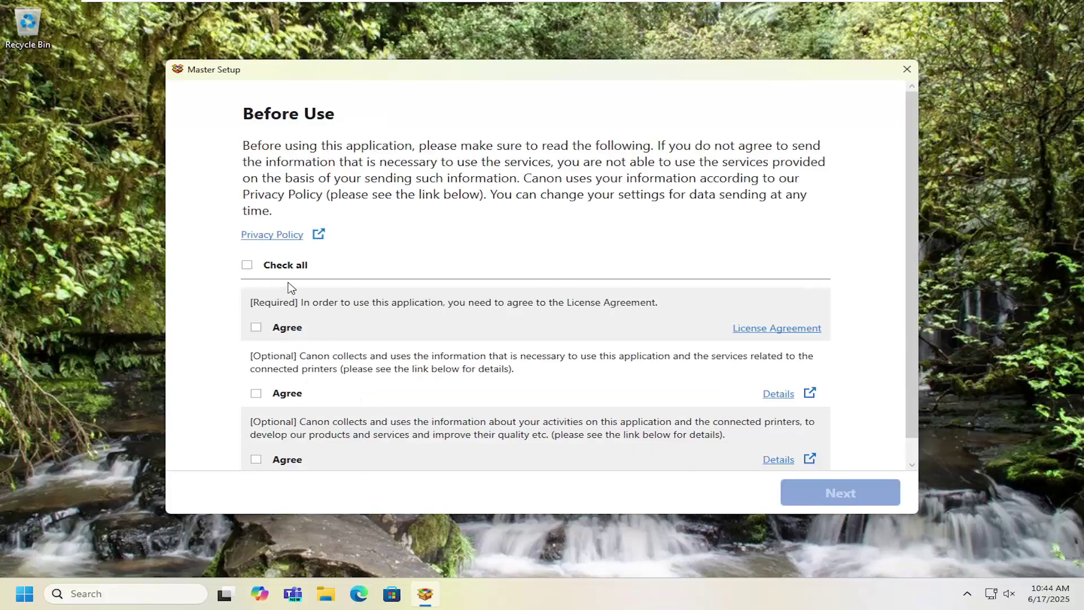
pyautogui.click(254, 271)
pyautogui.scroll(-1, 308, 411)
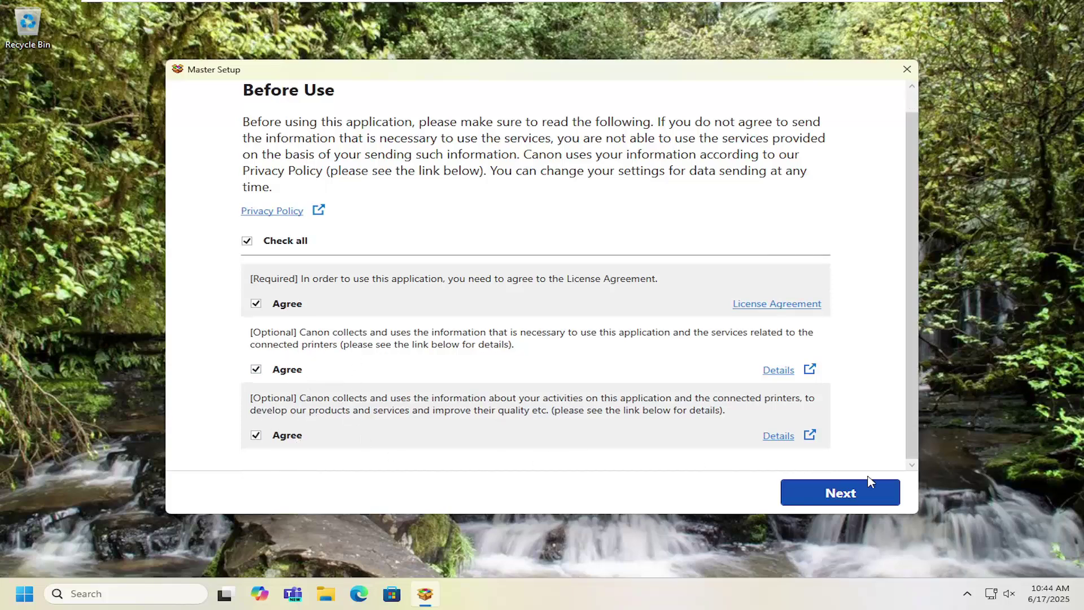
pyautogui.click(845, 494)
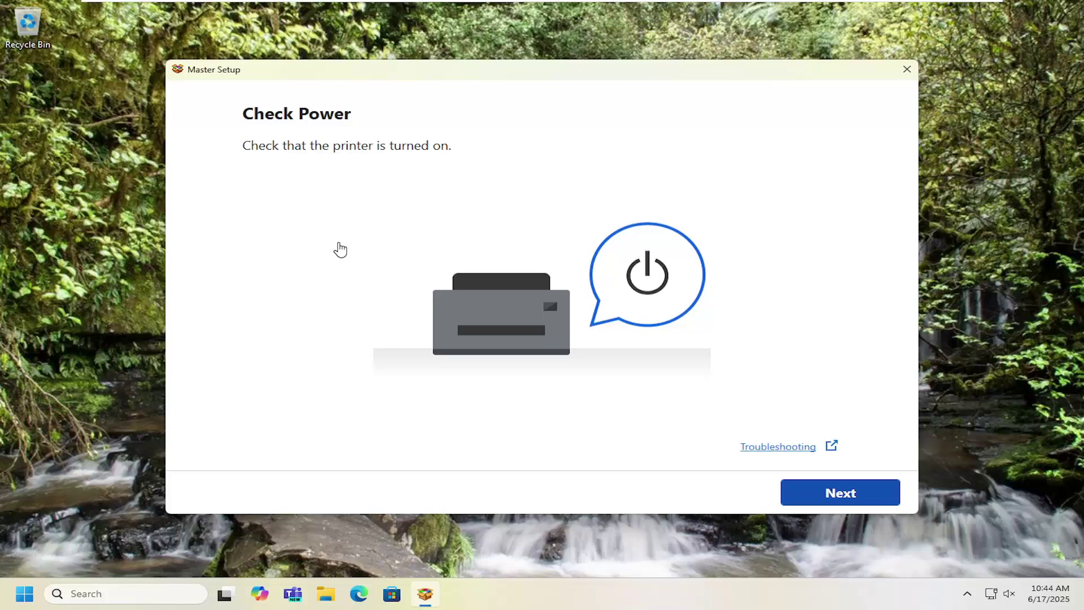
# Confirm the printer is powered on so Master Setup proceeds to connection detection.
pyautogui.click(857, 501)
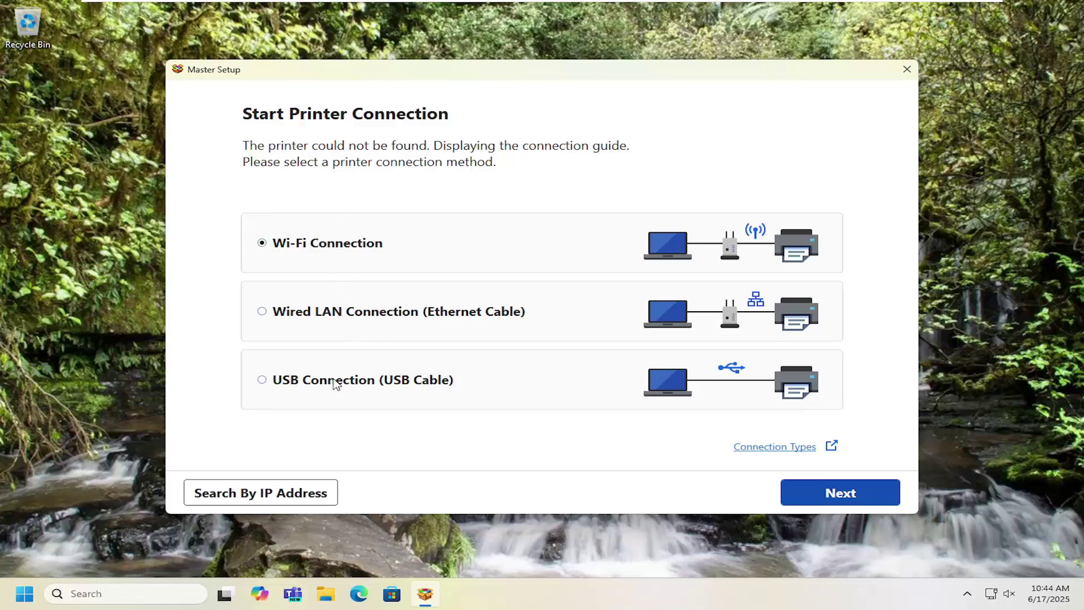
# Continue with Wi-Fi Connection, confirm a wireless router exists, then close Master Setup.
pyautogui.click(837, 503)
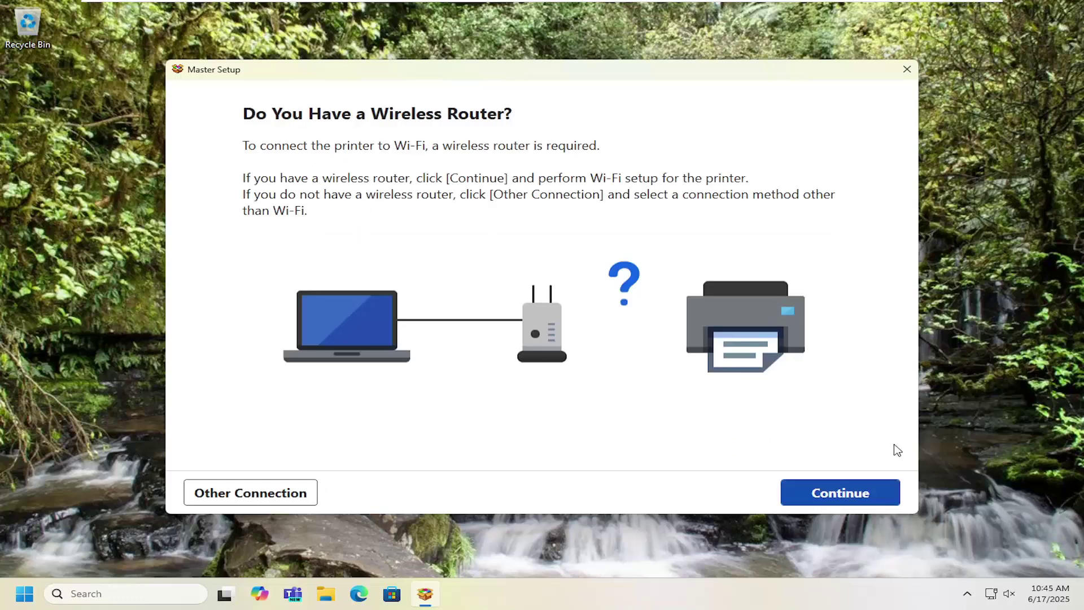
pyautogui.click(841, 497)
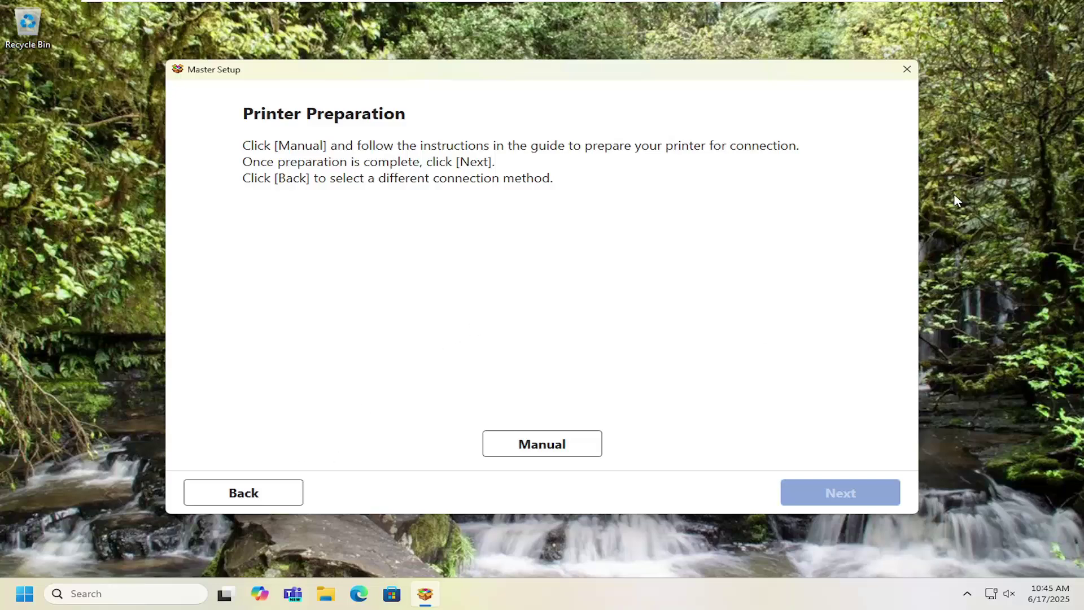
pyautogui.click(907, 69)
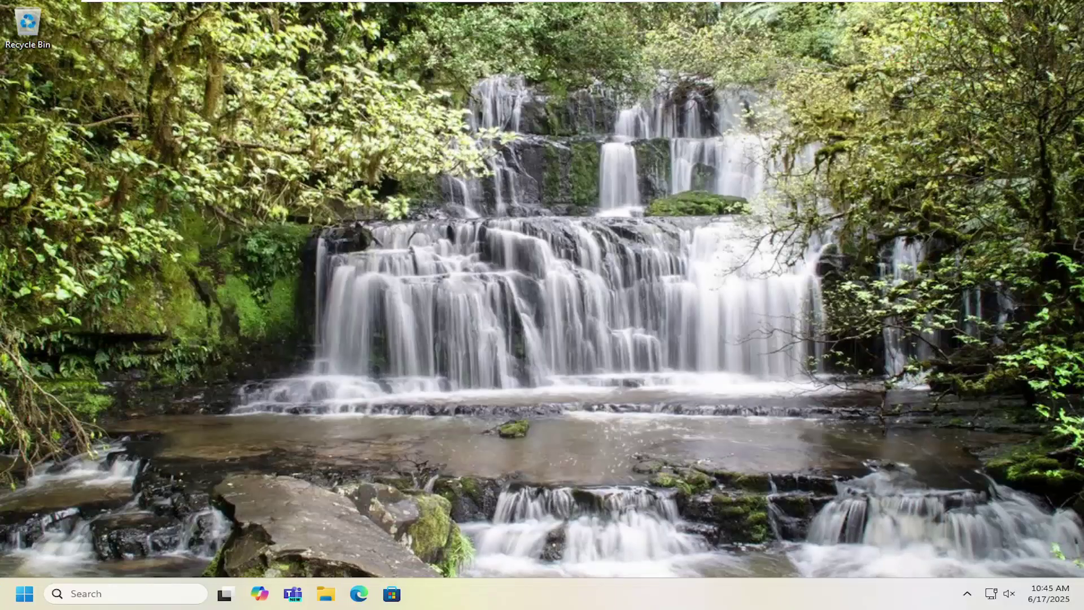